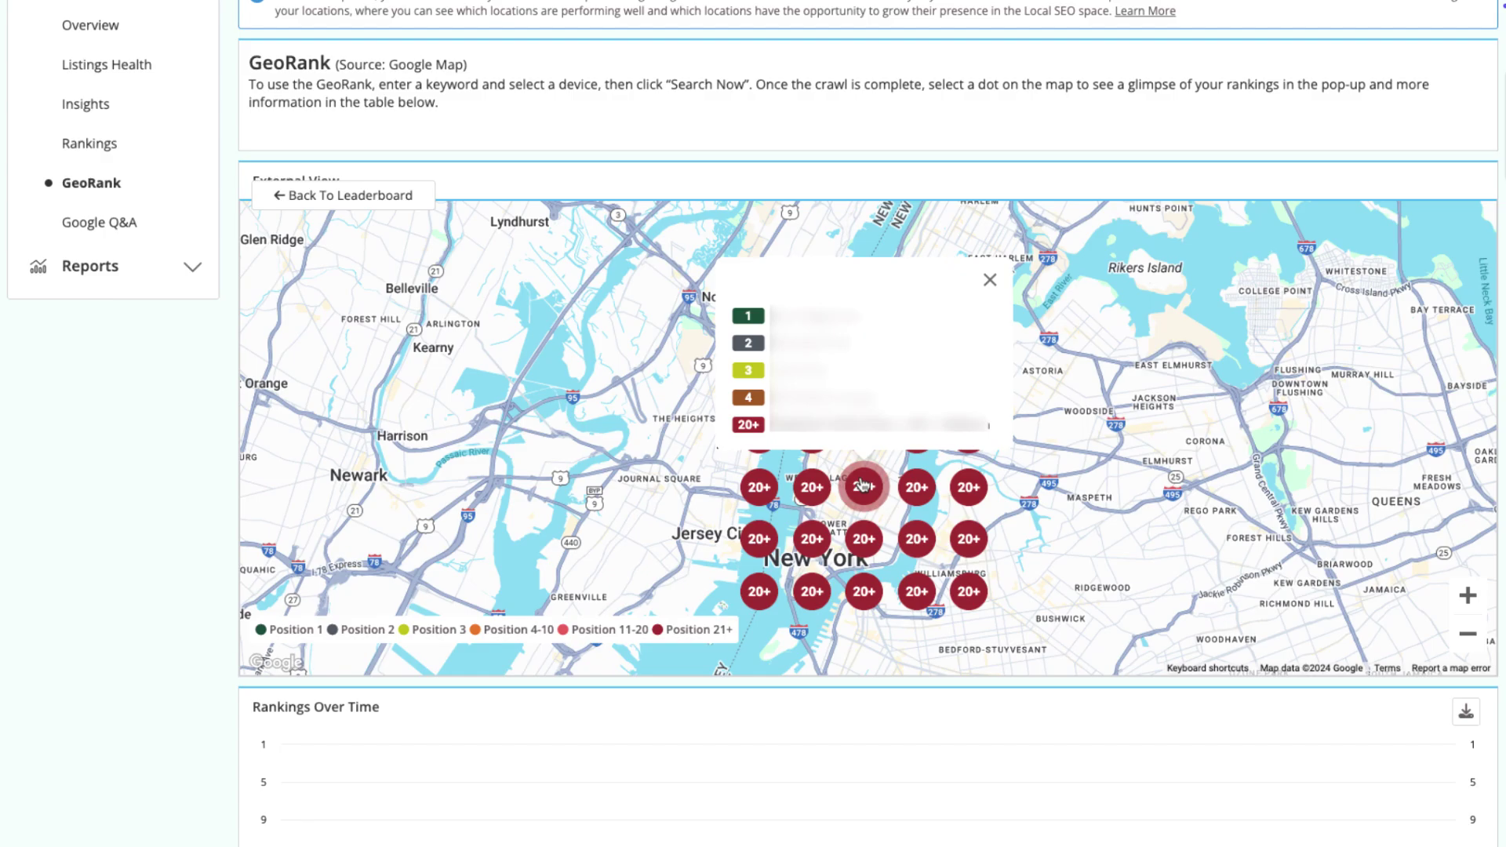
{"action": "scroll", "coordinate": [866, 486], "scroll_direction": "down", "scroll_amount": 5}
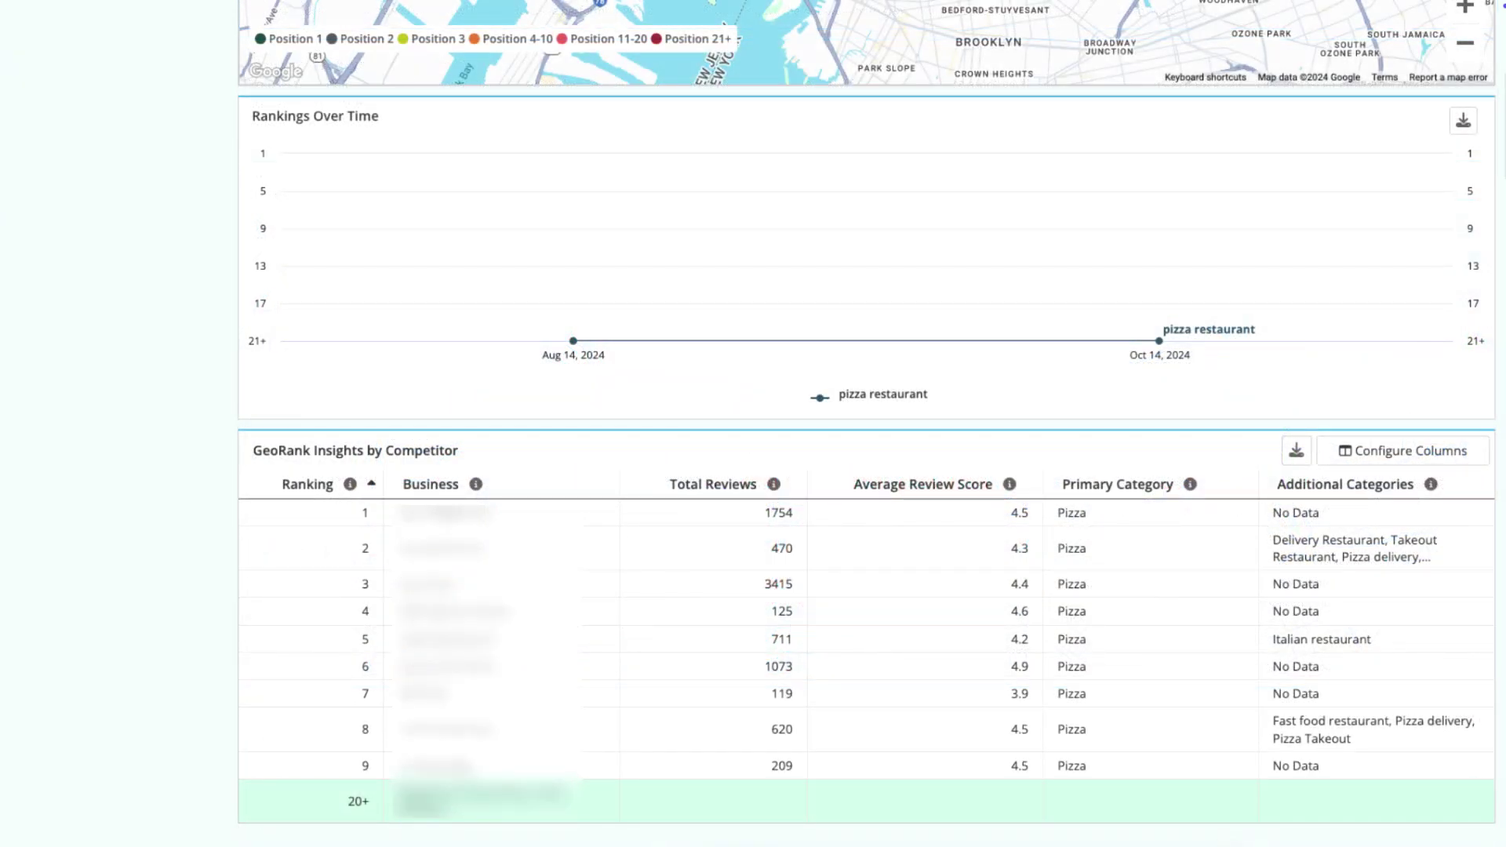